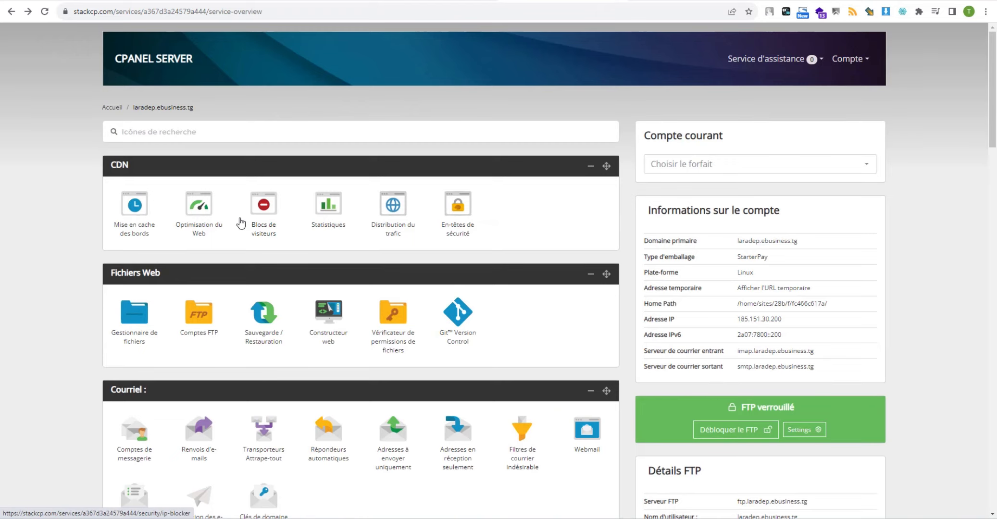
- Activate the free wildcard SSL certificate for laradep.ebusiness.tg in the SSL/TLS certificate settings
scroll(241, 223, "down", 8)
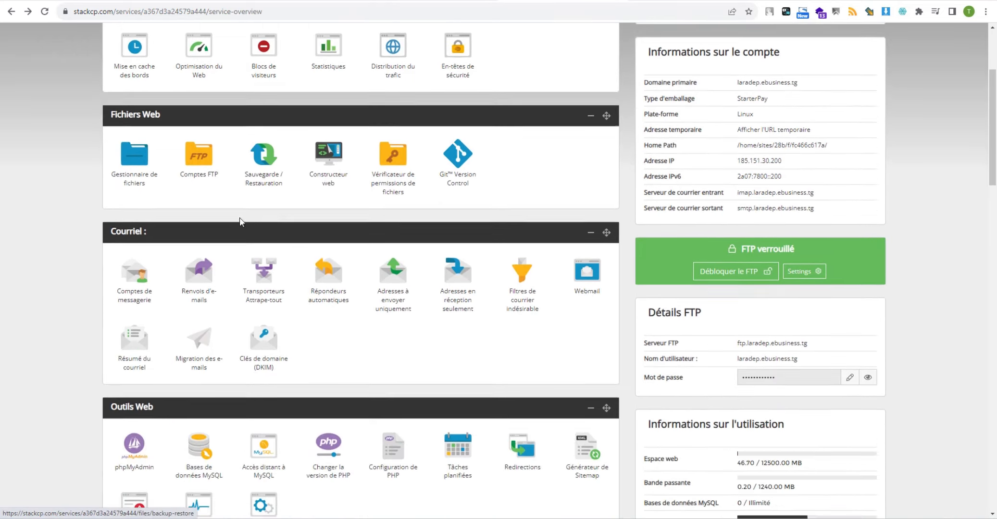
scroll(241, 223, "down", 4)
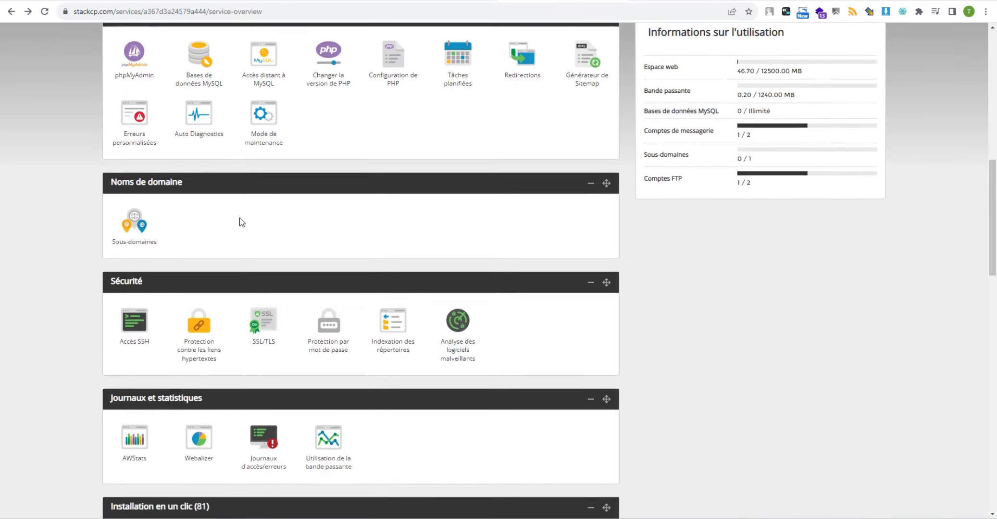
left_click(262, 333)
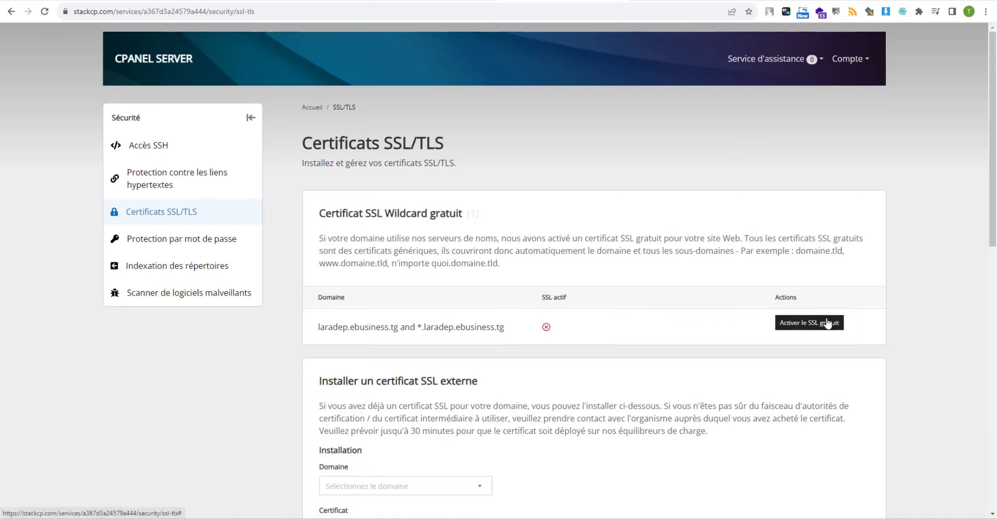
left_click(827, 324)
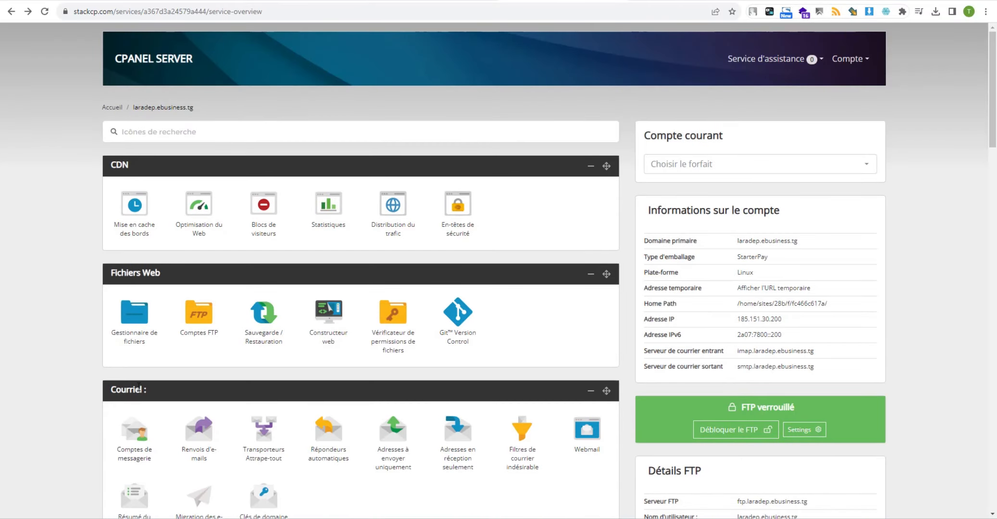
- Upload Deploiement.zip from the local Projet folder to the hosting account's root directory with the file manager
left_click(137, 317)
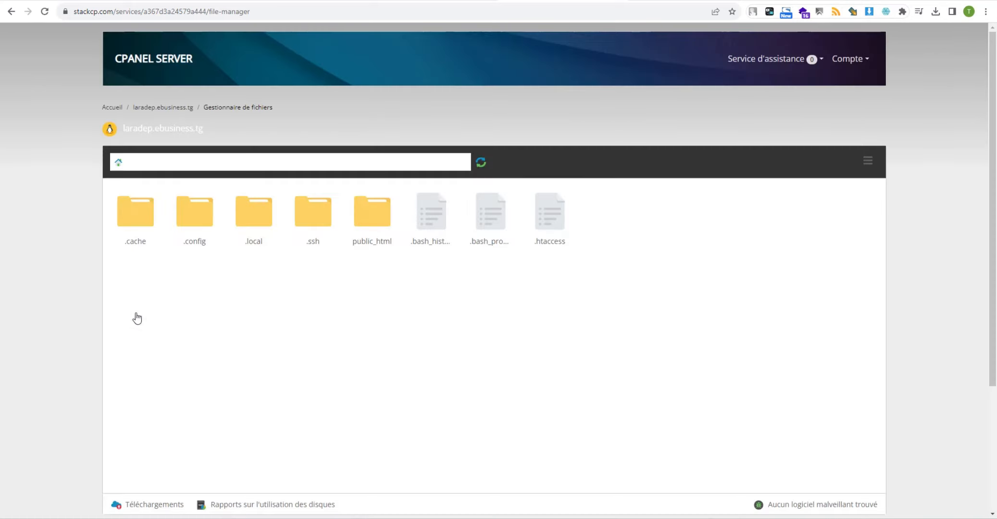
left_click(145, 505)
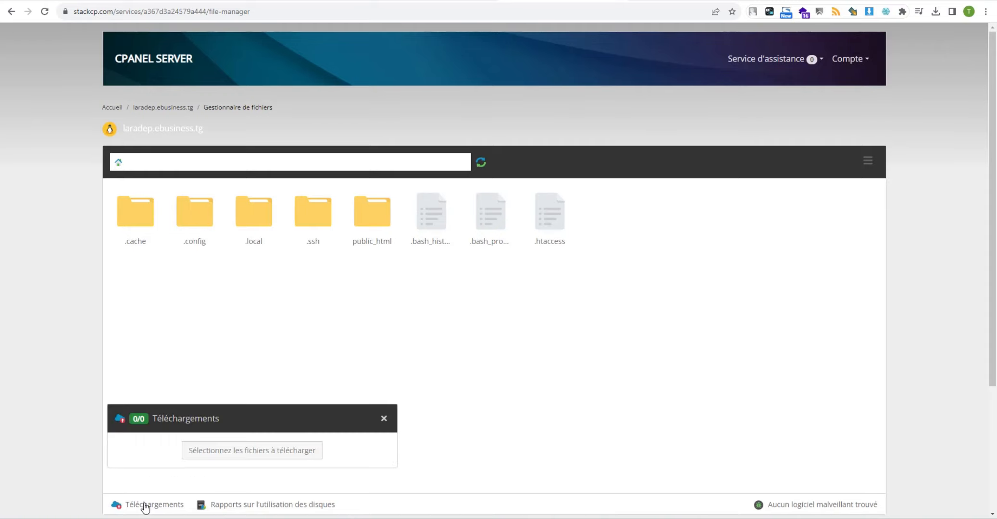
left_click(206, 454)
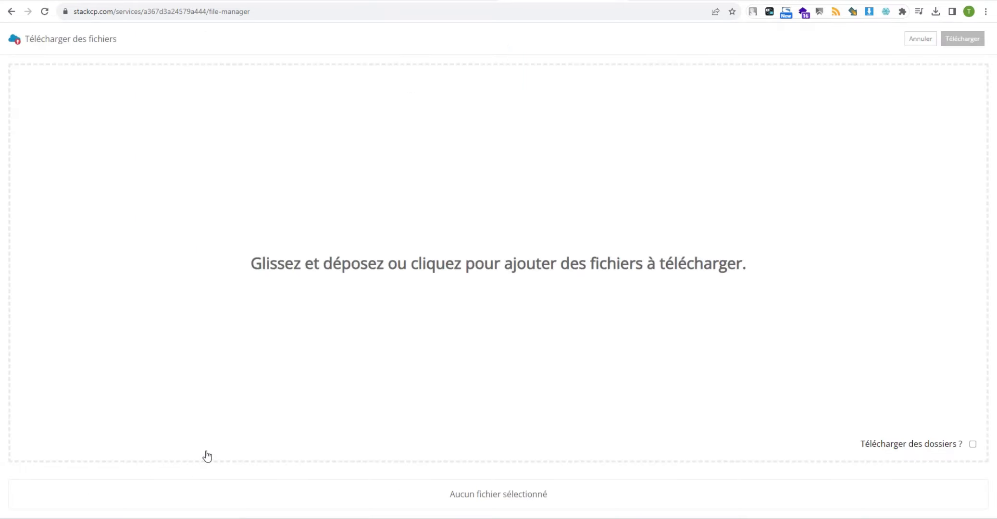
left_click(389, 262)
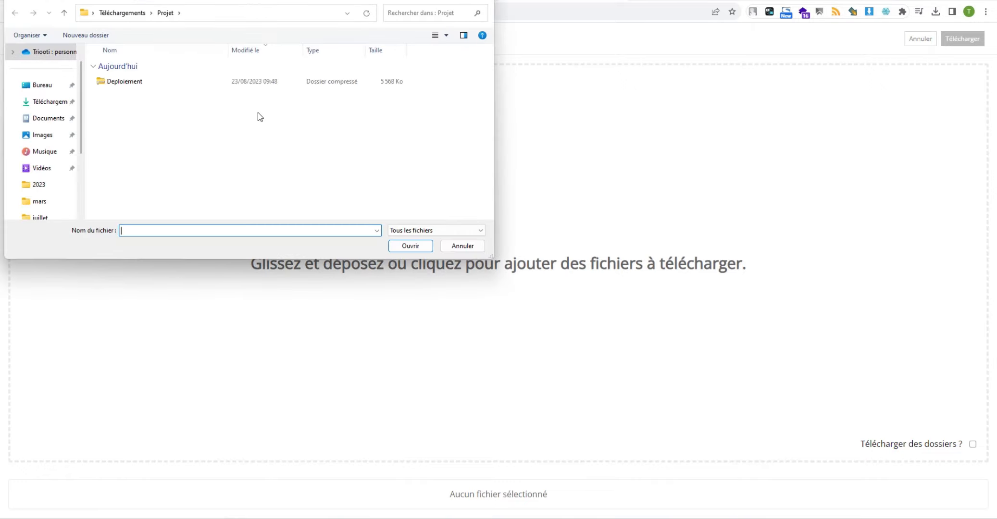
left_click(126, 85)
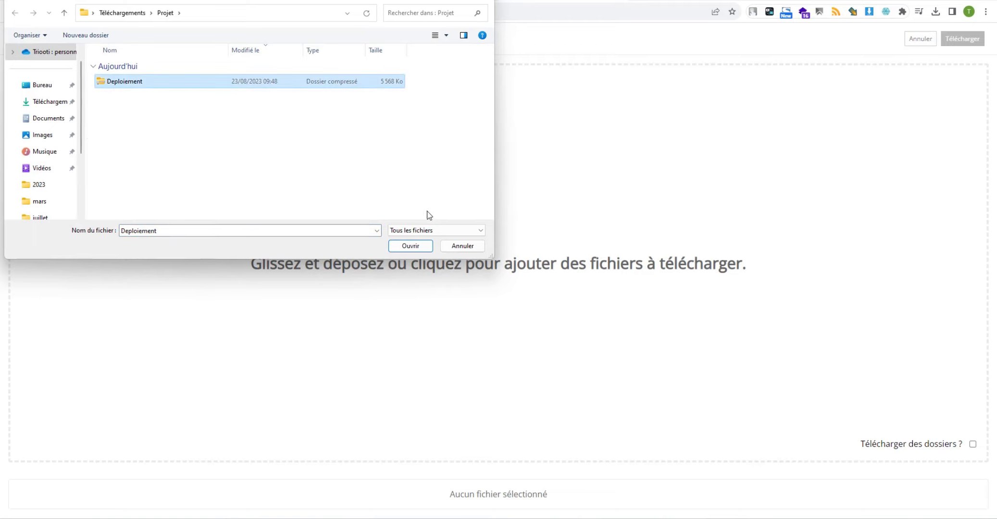
left_click(419, 247)
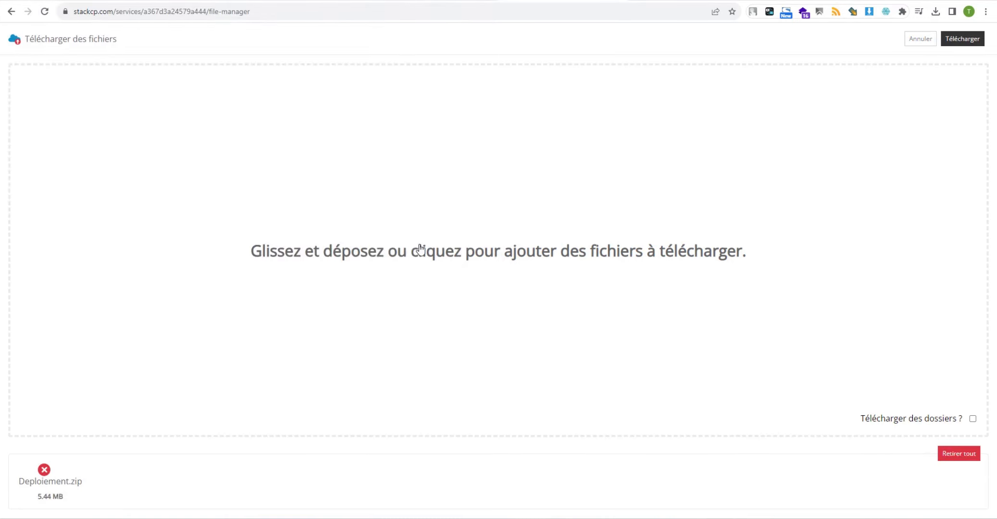
left_click(963, 42)
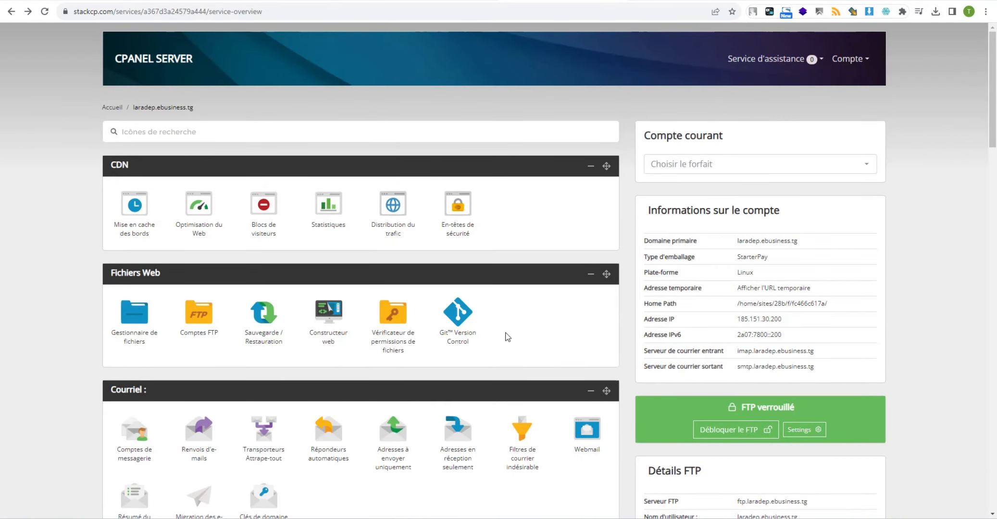
- Extract the uploaded Deploiement.zip archive in the hosting account's root directory
left_click(144, 317)
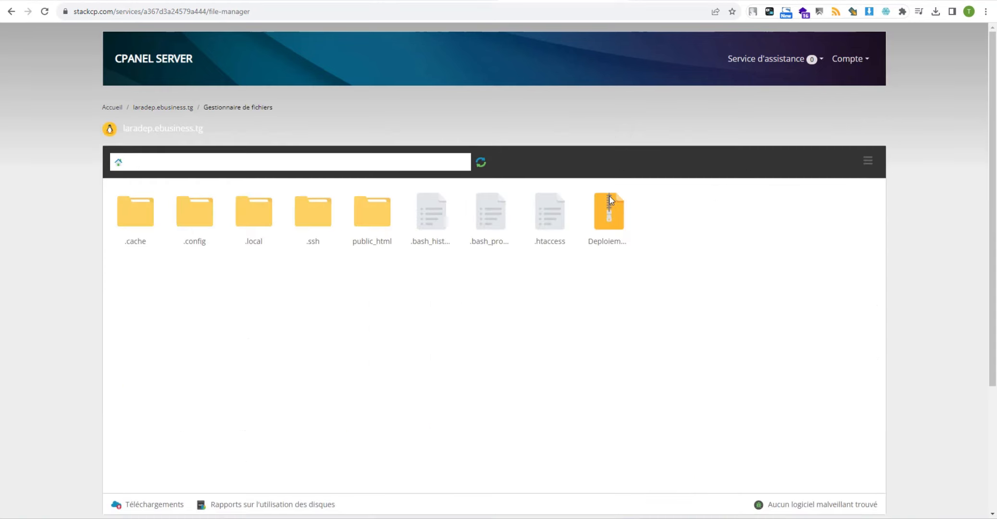
right_click(609, 198)
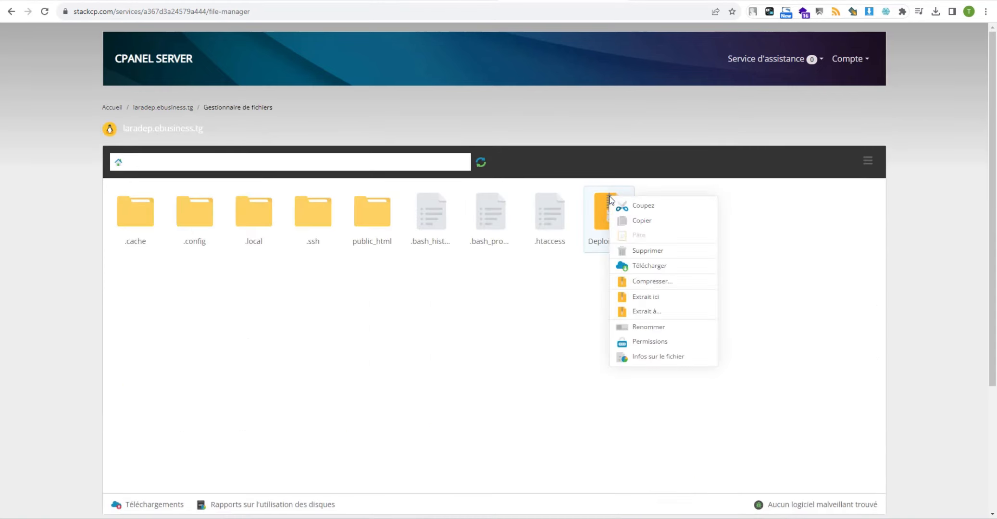
left_click(663, 303)
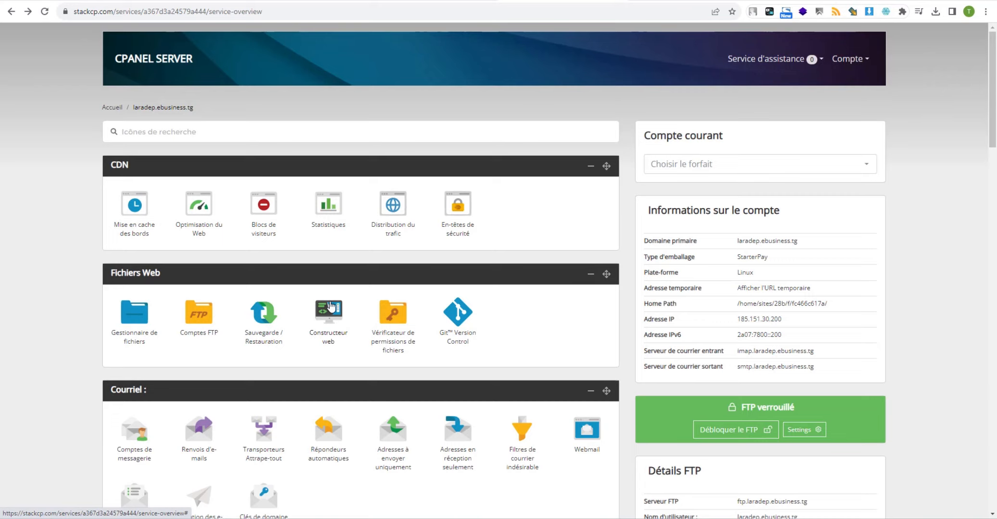
- Create a new file named Test.php in the hosting account's root directory
left_click(134, 320)
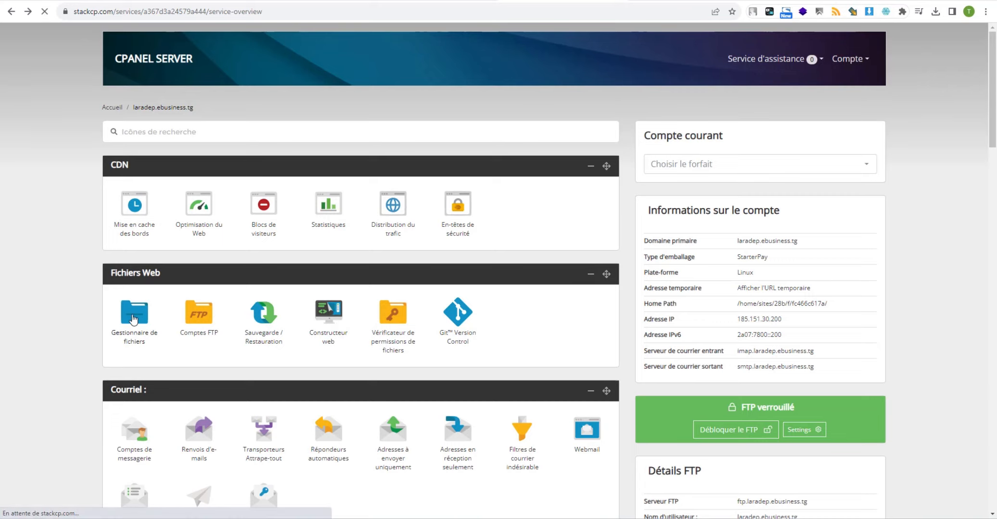
right_click(527, 311)
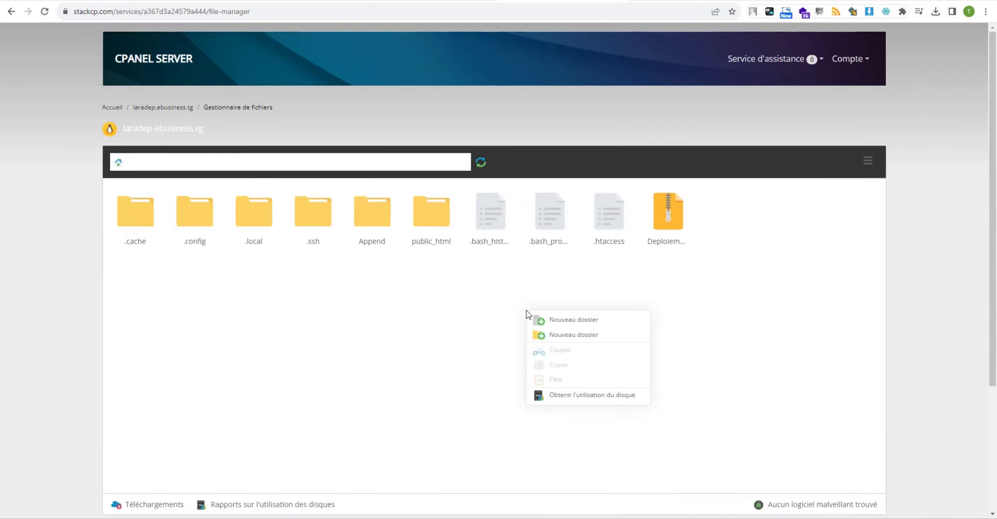
left_click(567, 320)
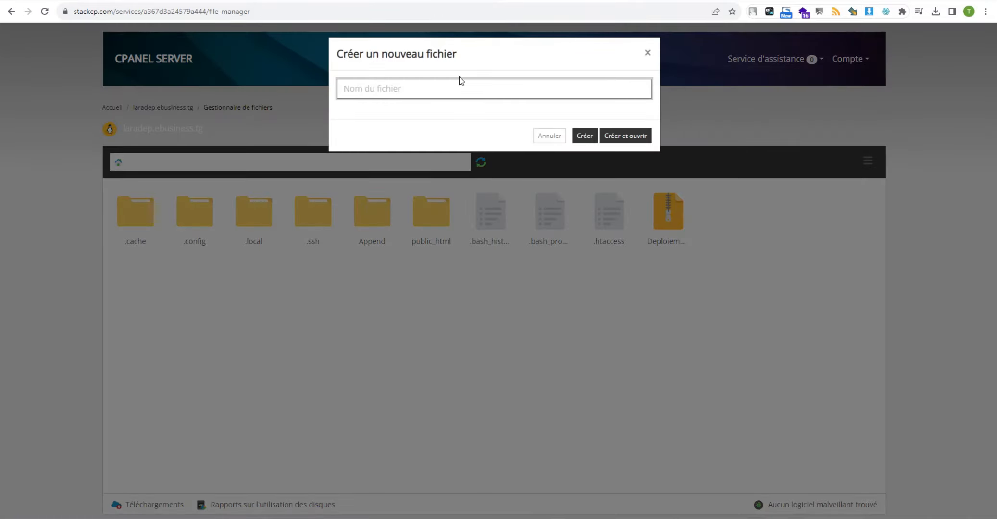
type("Test.php")
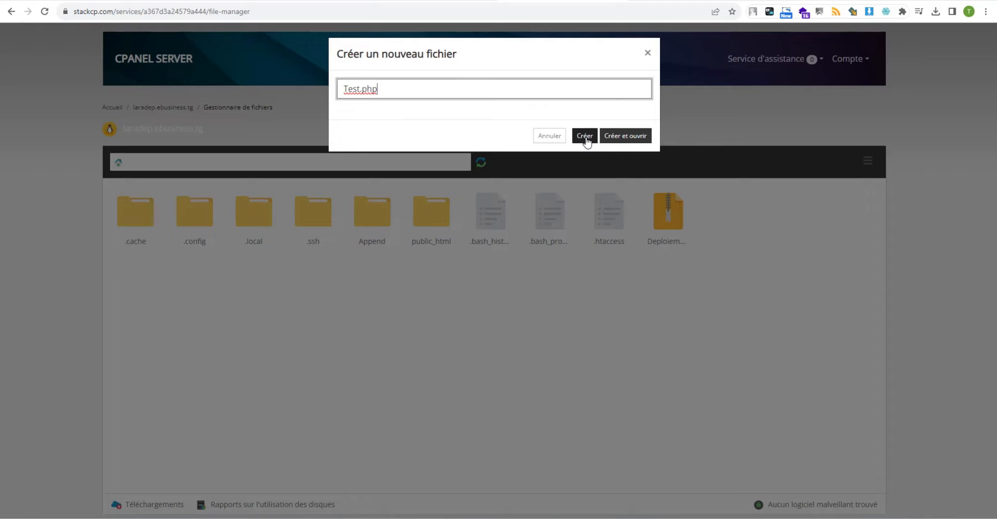
left_click(585, 138)
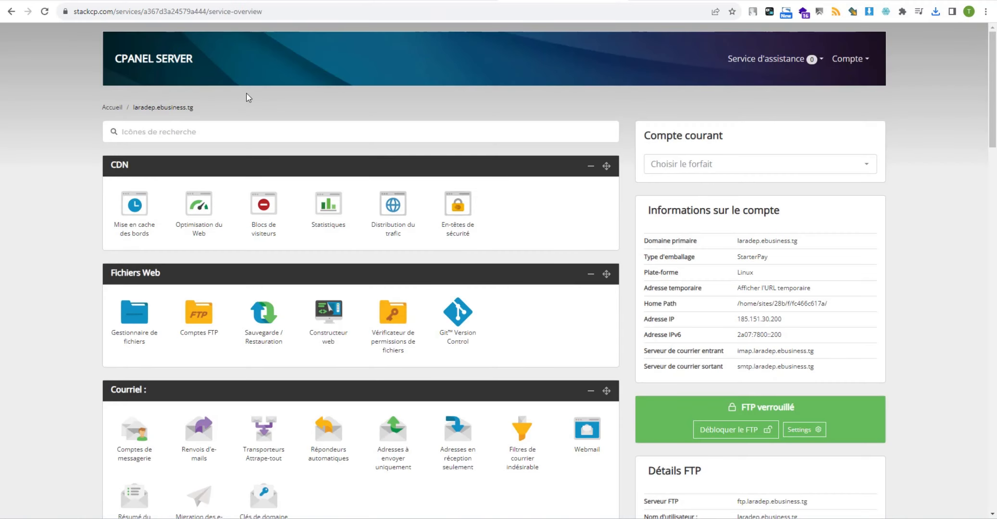
- Create a backup of both files and databases, overwriting the previous backup, and download it
left_click(263, 329)
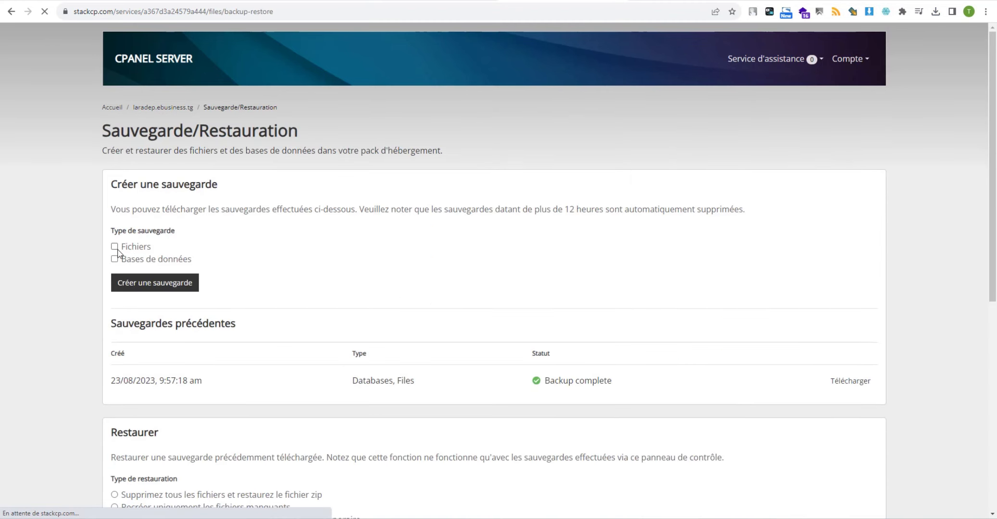
left_click(115, 248)
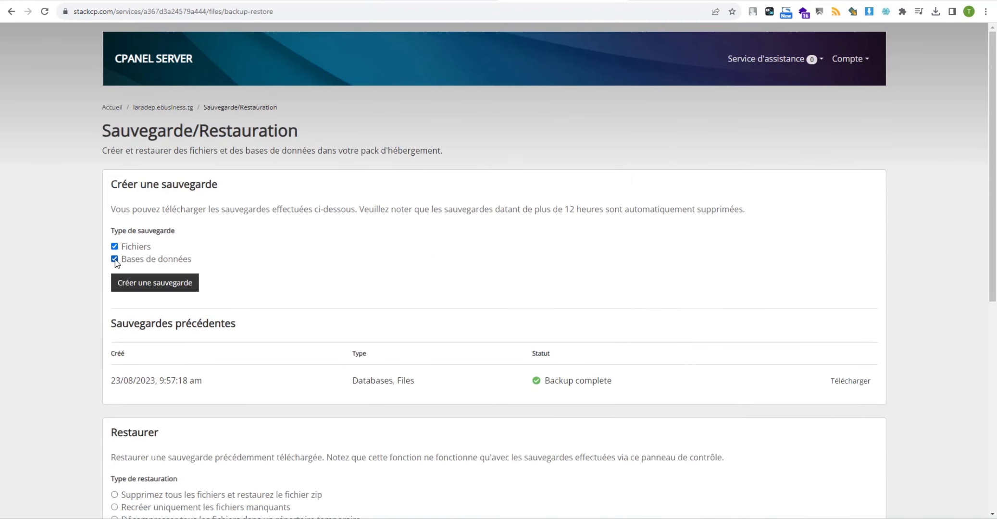
left_click(152, 284)
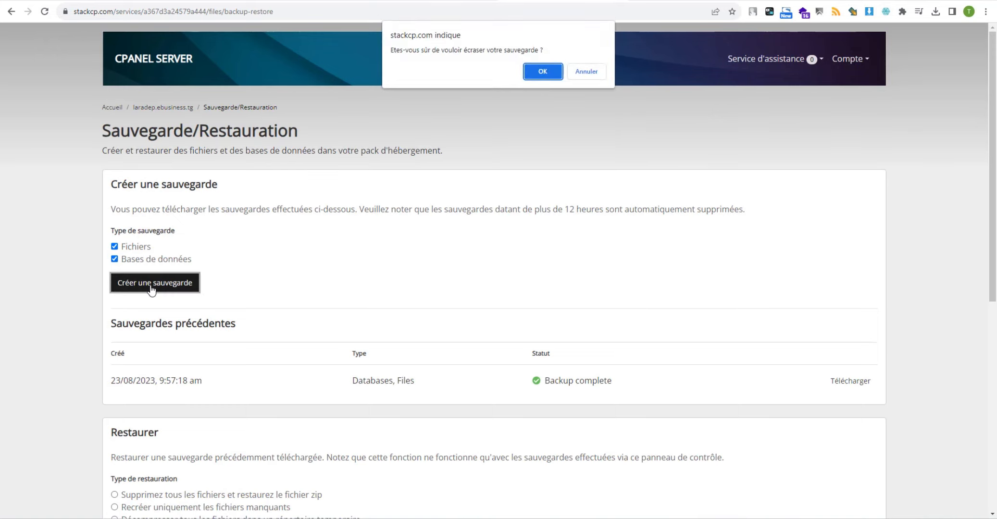
left_click(542, 72)
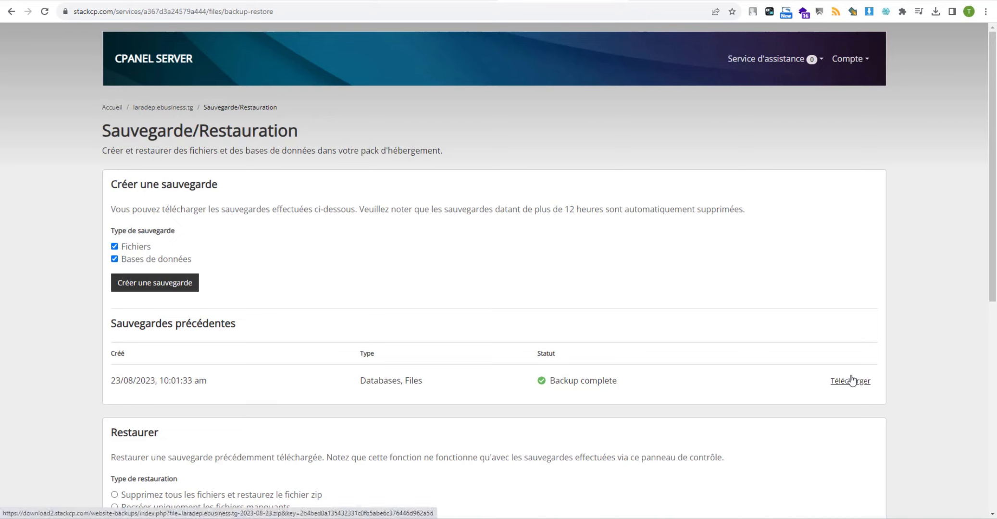
left_click(851, 379)
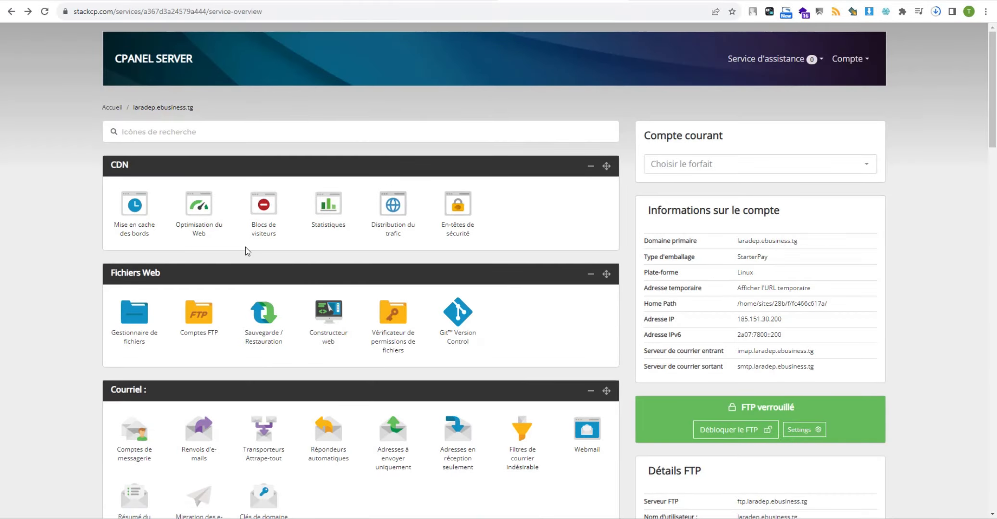
- Restore laradep.ebusiness.tg-2023-08-23_10-58-58.zip, deleting all existing files first and including the databases
left_click(267, 316)
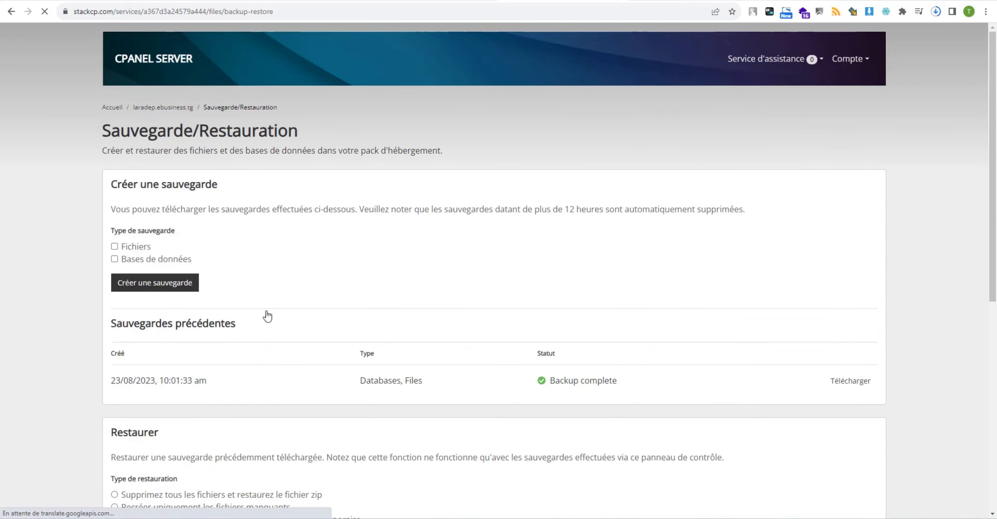
scroll(267, 316, "down", 5)
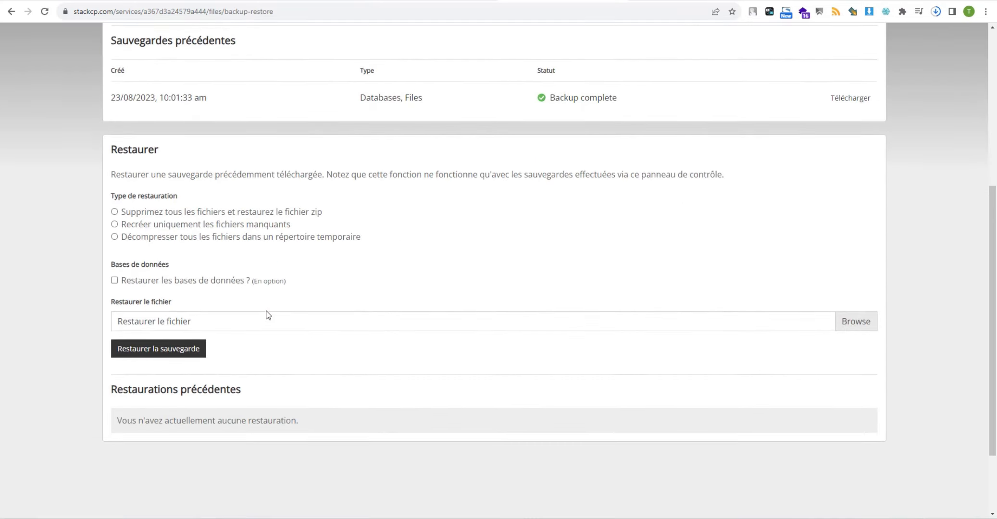
left_click(868, 322)
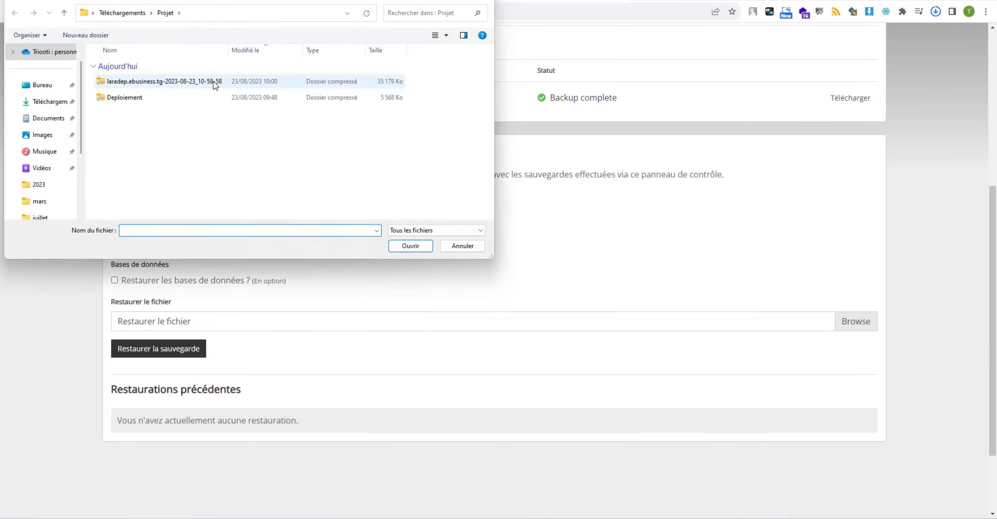
double_click(215, 83)
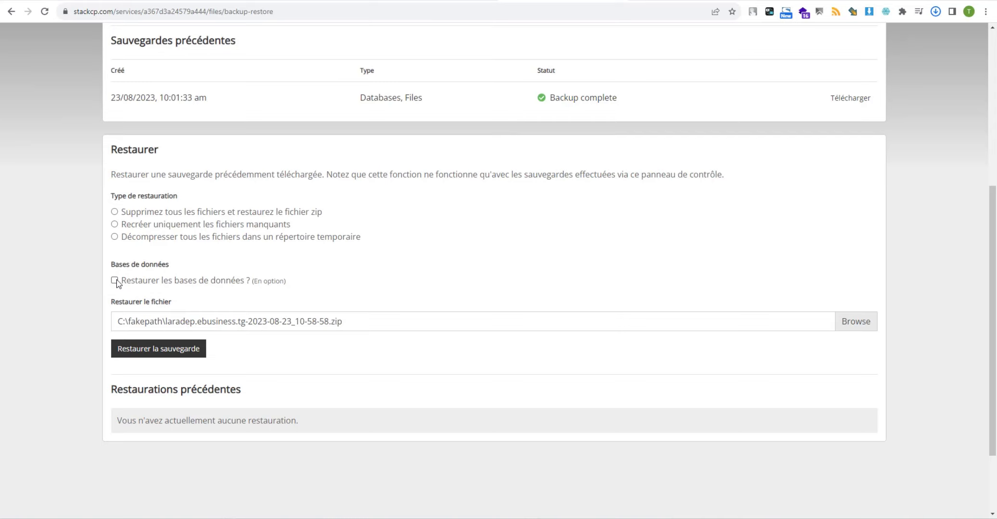
left_click(115, 282)
left_click(116, 213)
left_click(173, 354)
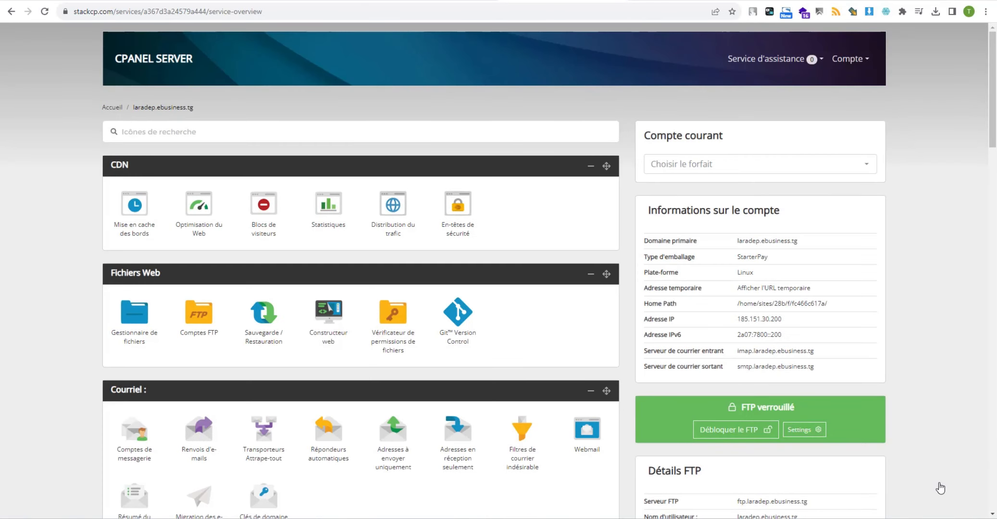
- Unlock FTP access and copy the server address ftp.laradep.ebusiness.tg into FileZilla's host field
scroll(941, 488, "down", 2)
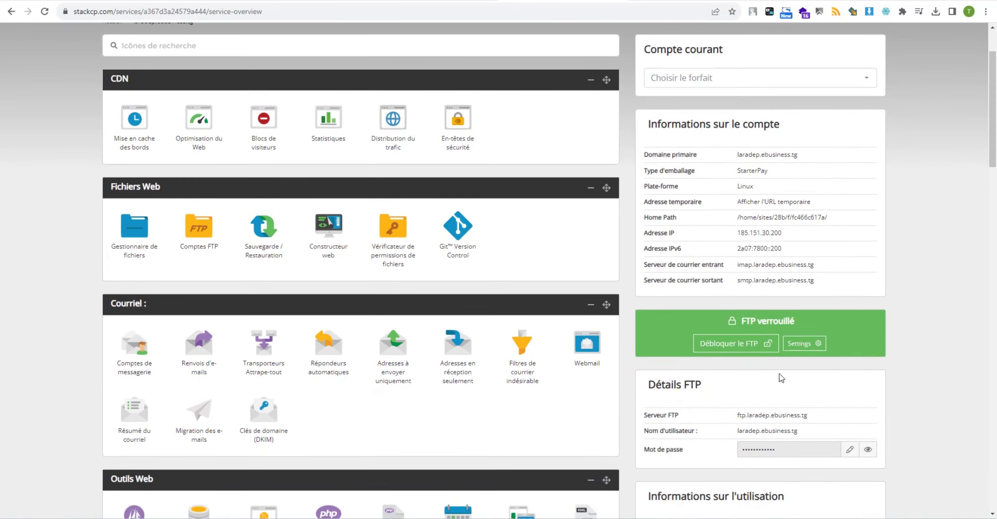
left_click(744, 346)
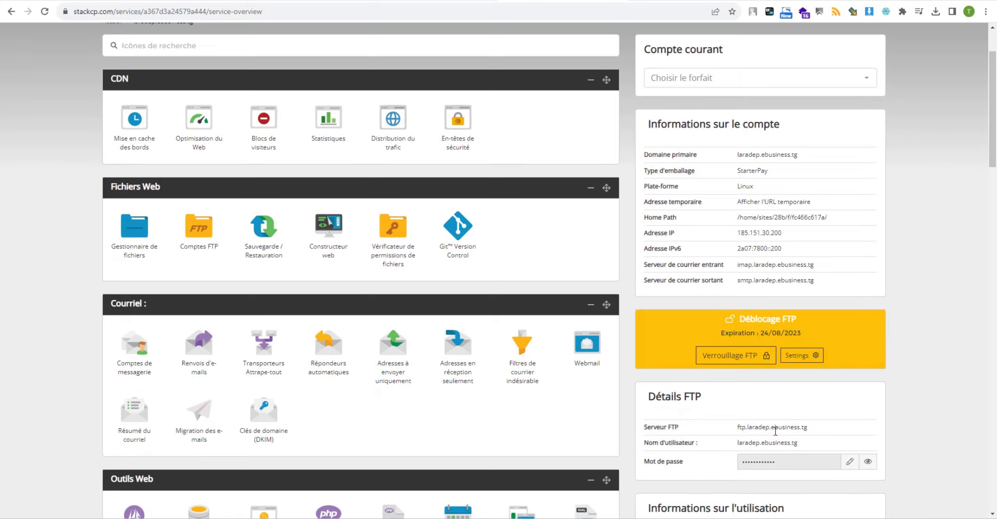
left_click_drag(812, 428, 736, 429)
right_click(750, 429)
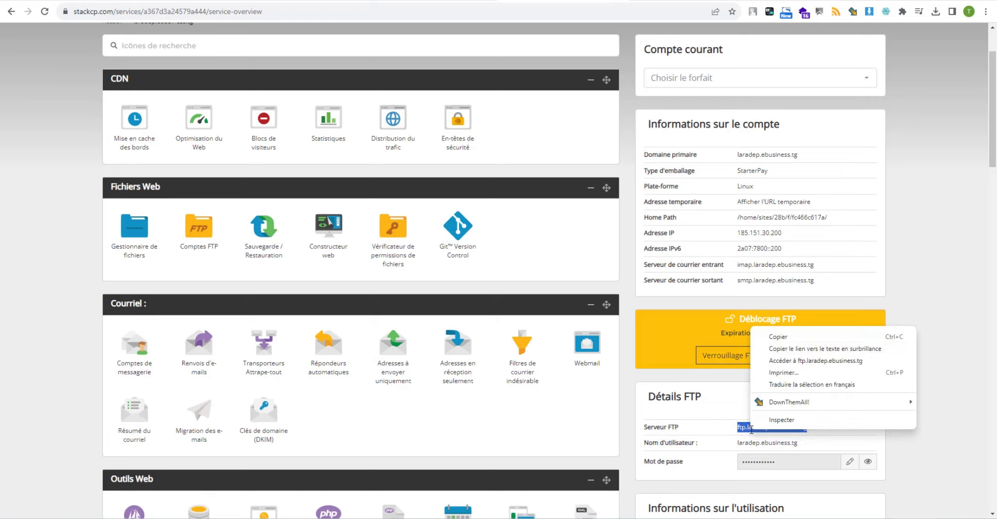
left_click(773, 337)
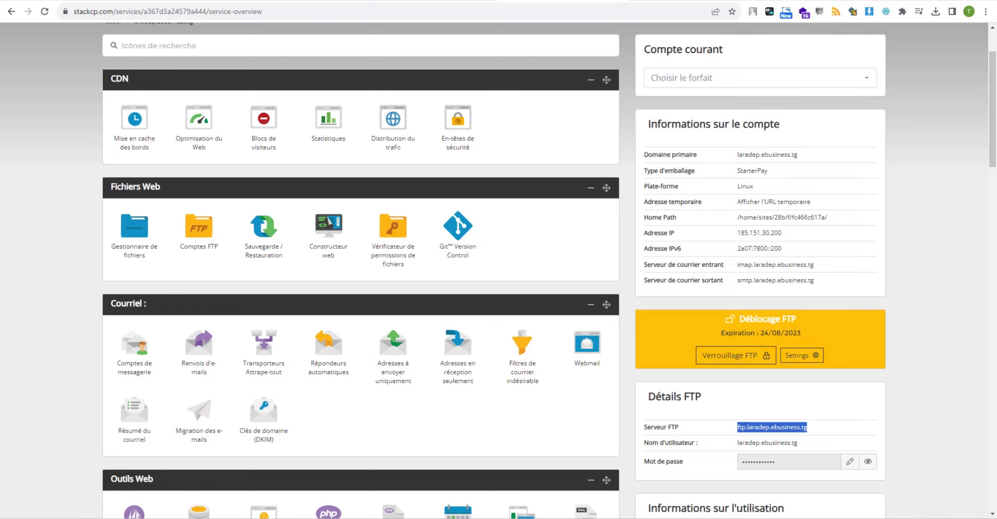
key("alt+Tab")
key("ctrl+v")
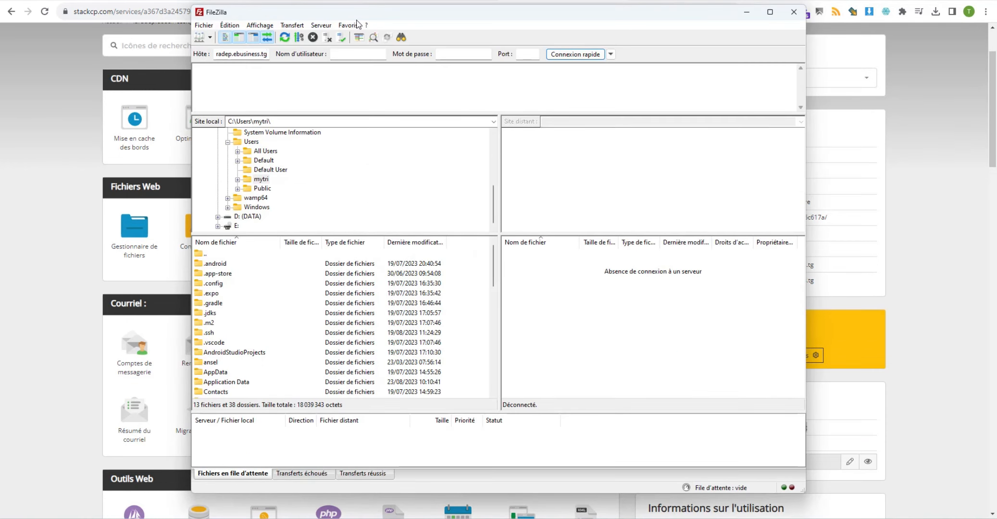
- Copy the FTP username laradep.ebusiness.tg from the hosting account's FTP details into FileZilla's username field
key("alt+Tab")
left_click_drag(799, 442, 736, 444)
right_click(745, 442)
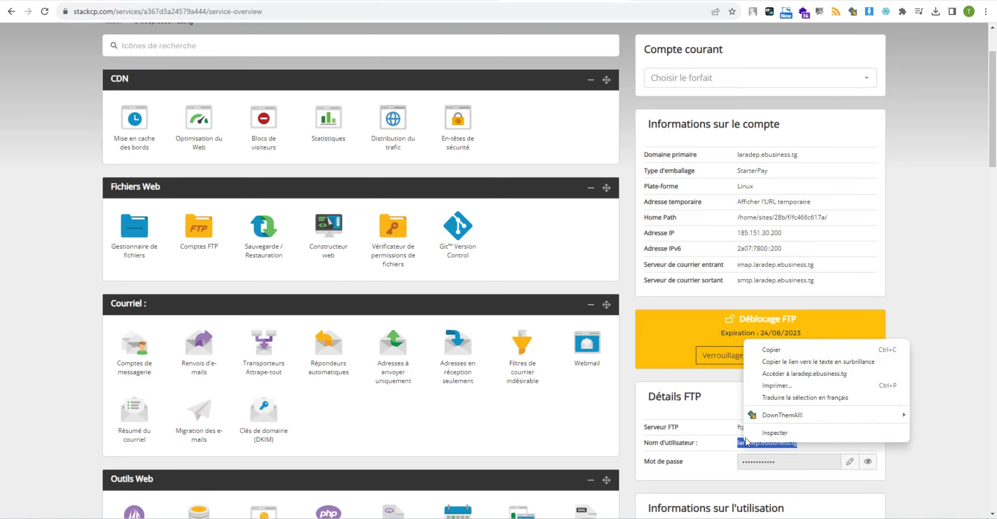
left_click(772, 350)
key("alt+Tab")
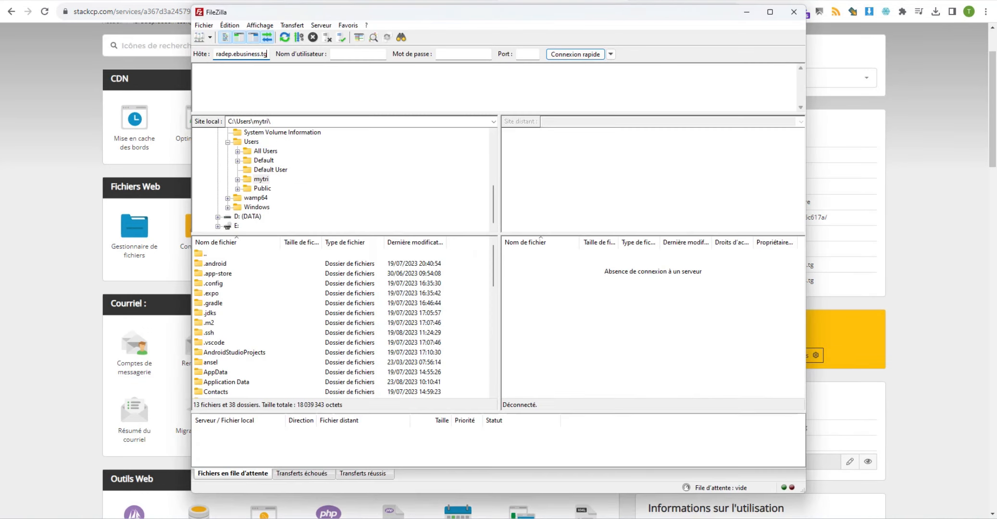
left_click(357, 54)
key("ctrl+v")
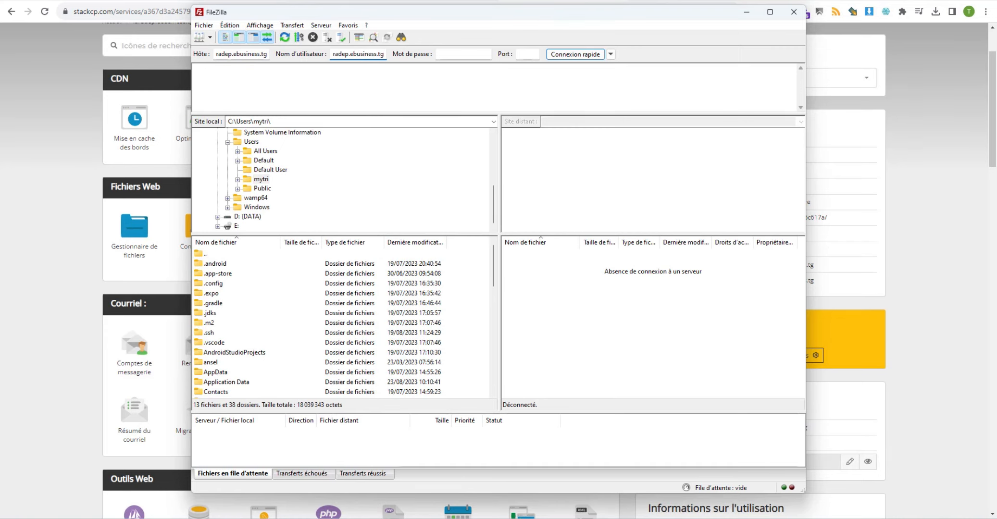
- Reveal and copy the hosting account's FTP password into FileZilla's password field, and connect to the server, accepting its certificate
left_click(879, 356)
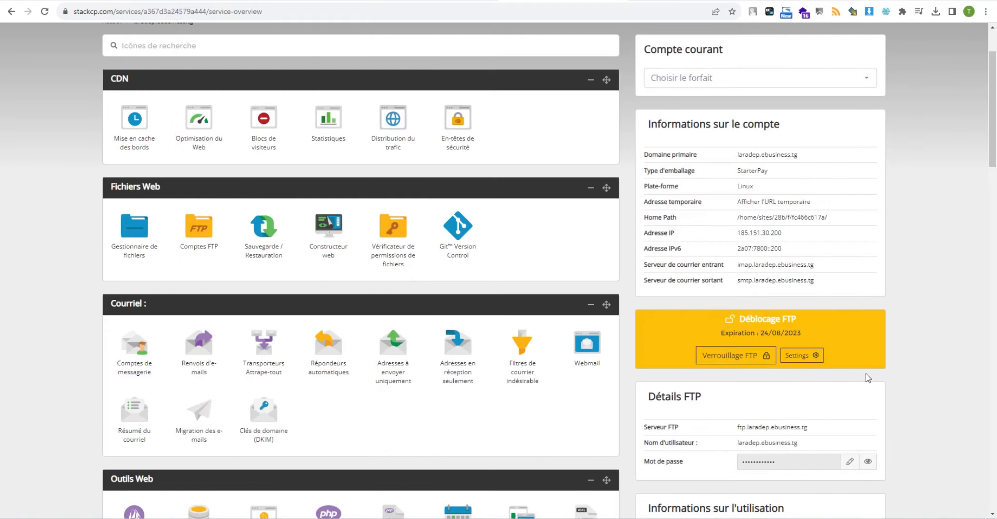
scroll(867, 374, "down", 3)
left_click(868, 358)
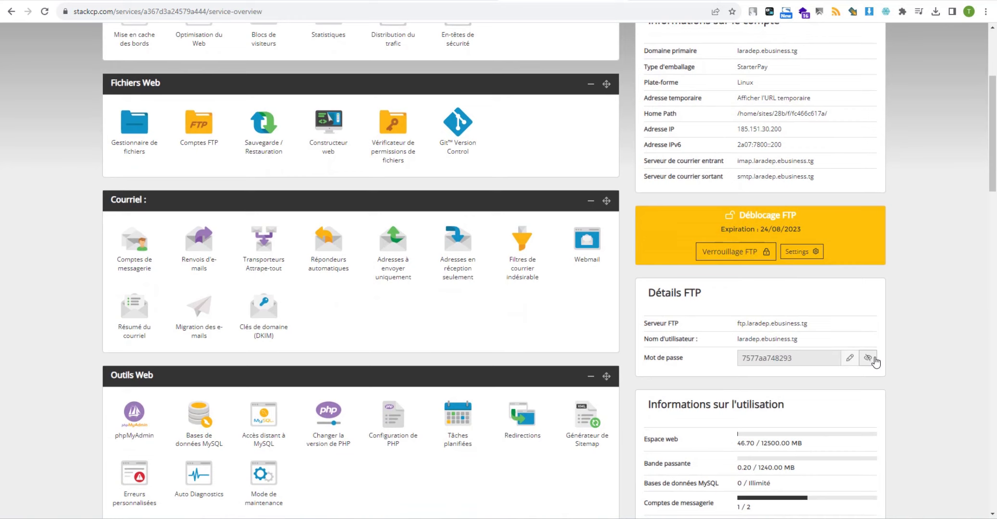
double_click(763, 361)
right_click(768, 362)
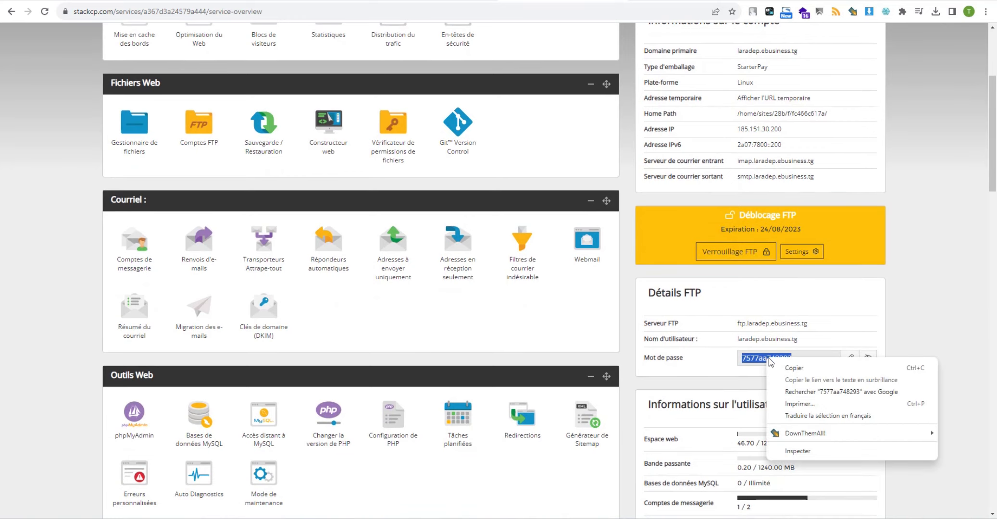
left_click(787, 369)
key("alt+Tab")
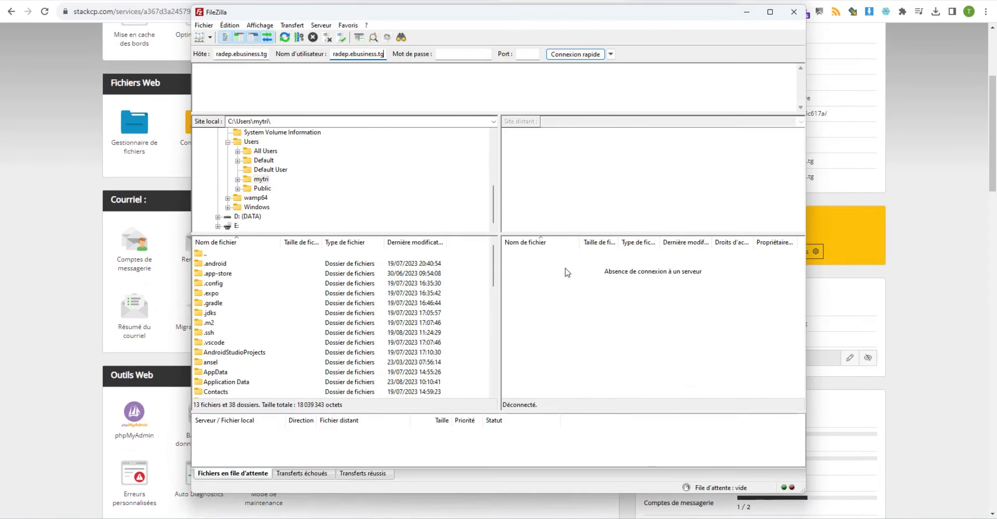
left_click(477, 55)
key("ctrl+v")
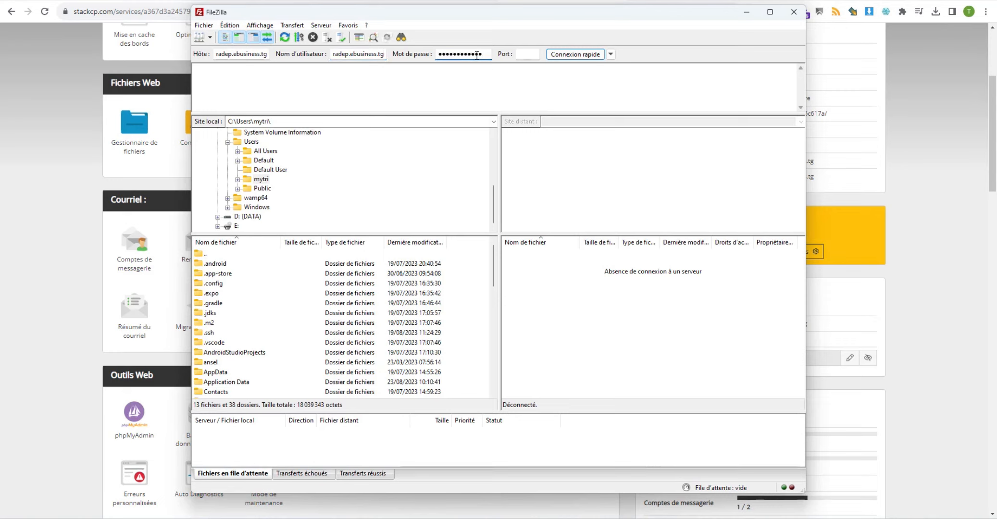
left_click(577, 55)
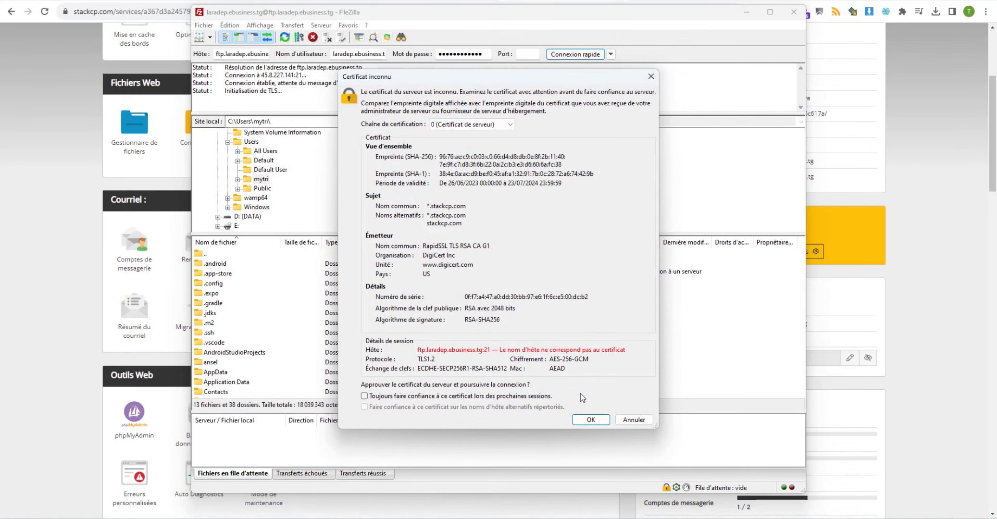
left_click(587, 420)
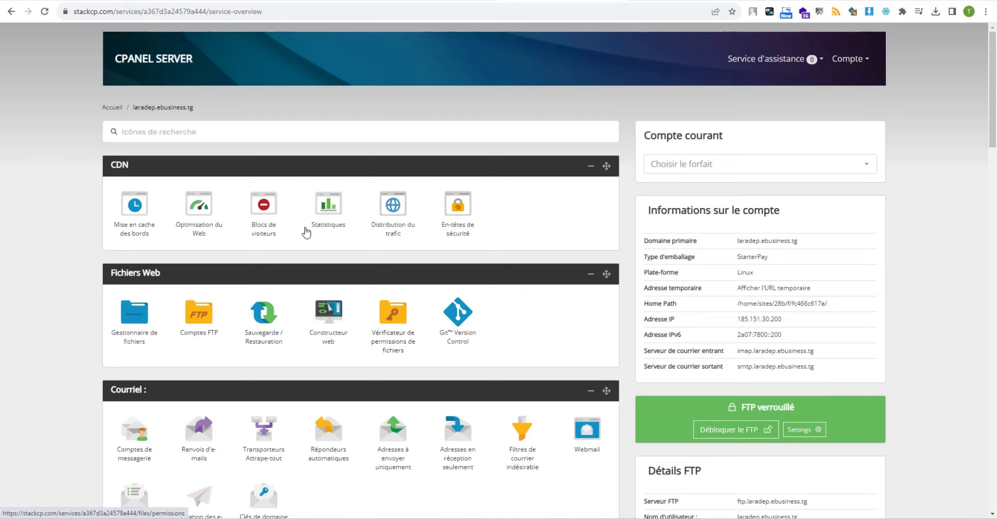
- Enable the recommended settings (Paramètres recommandés) in the hosting account's web optimisation (Optimisation du Web)
left_click(205, 206)
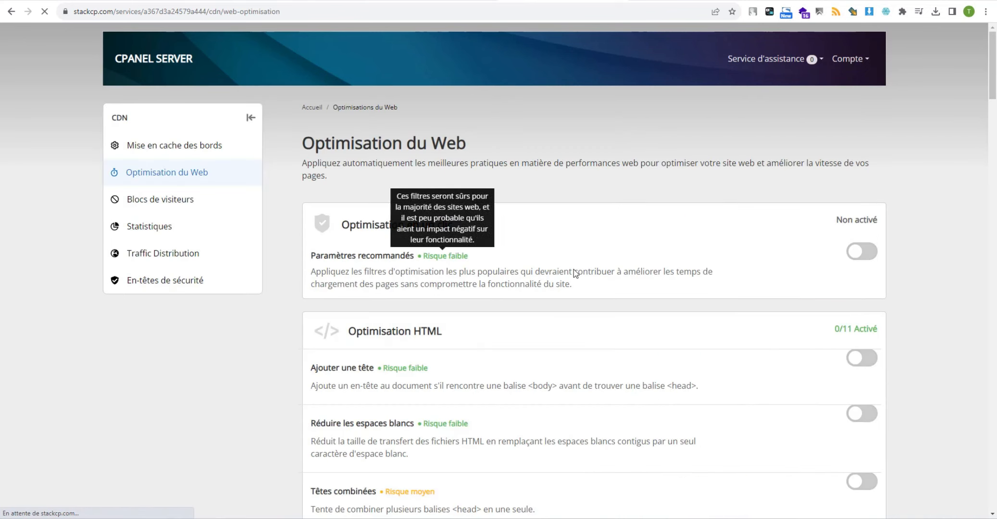
left_click(864, 257)
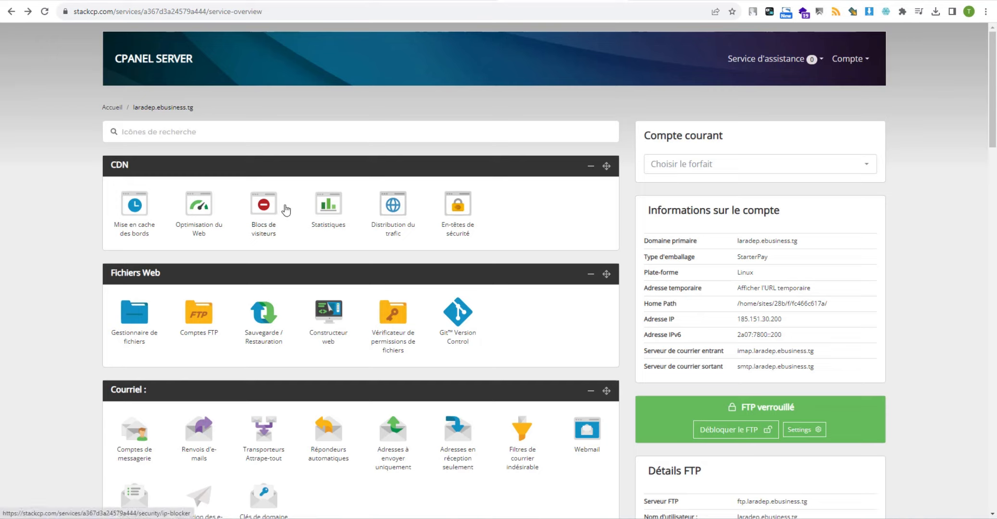
- Block visitors from Germany using the Autoriser tout sauf country mode, and apply the country block
left_click(267, 206)
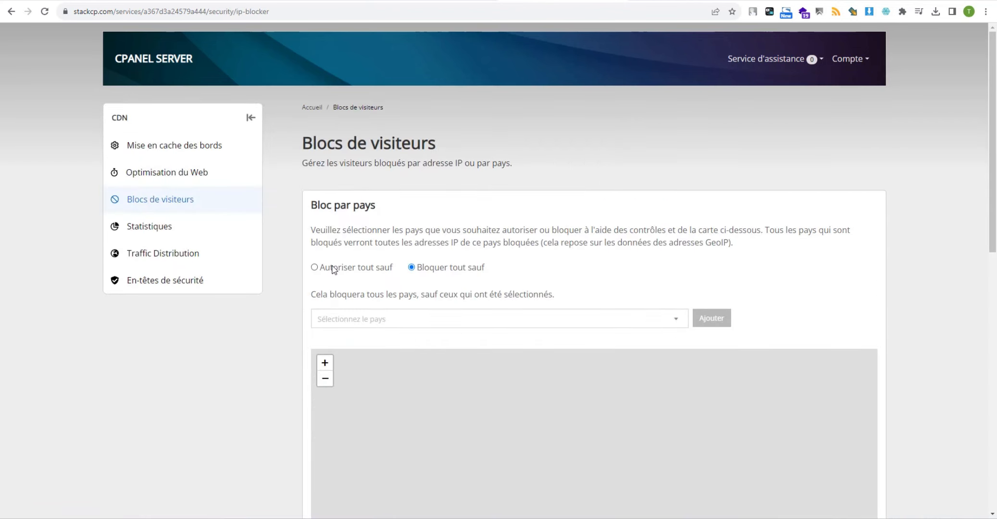
left_click(315, 268)
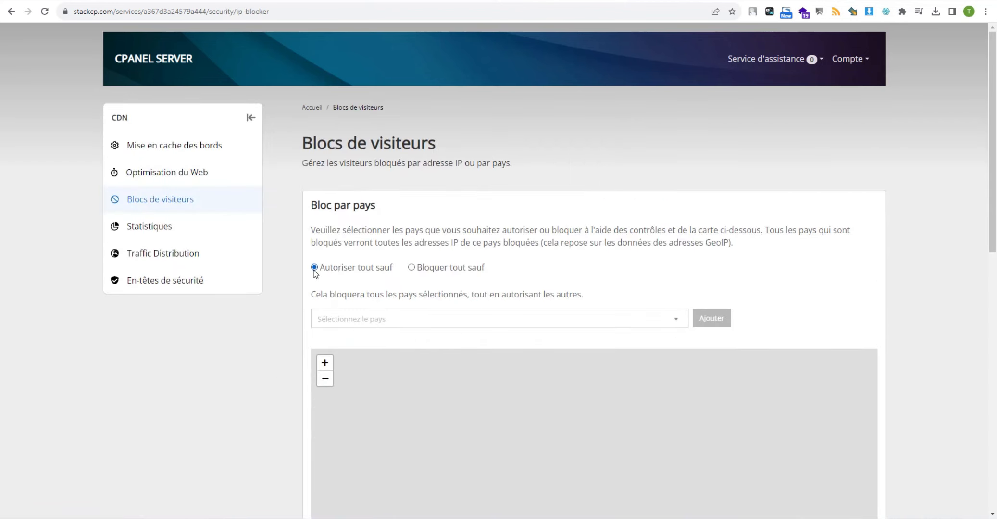
left_click(371, 322)
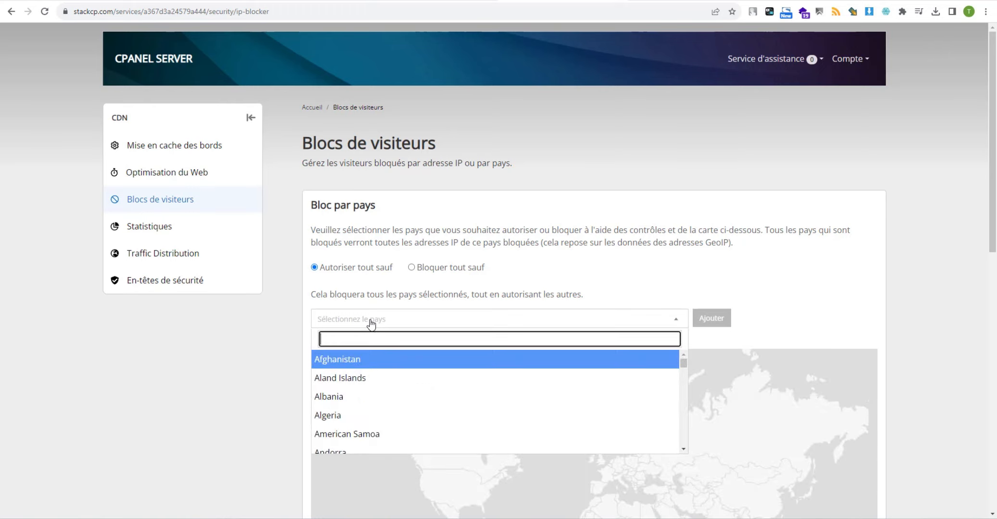
type("g")
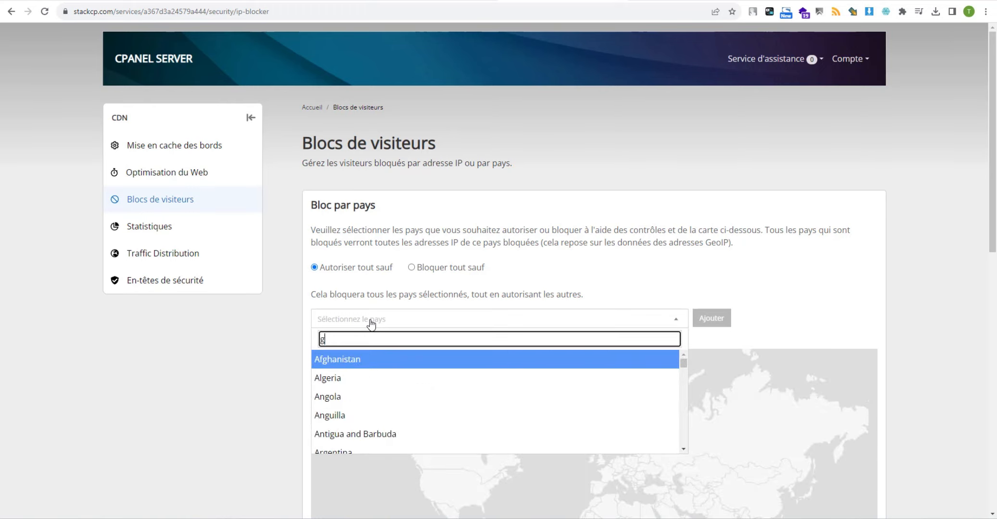
type("er")
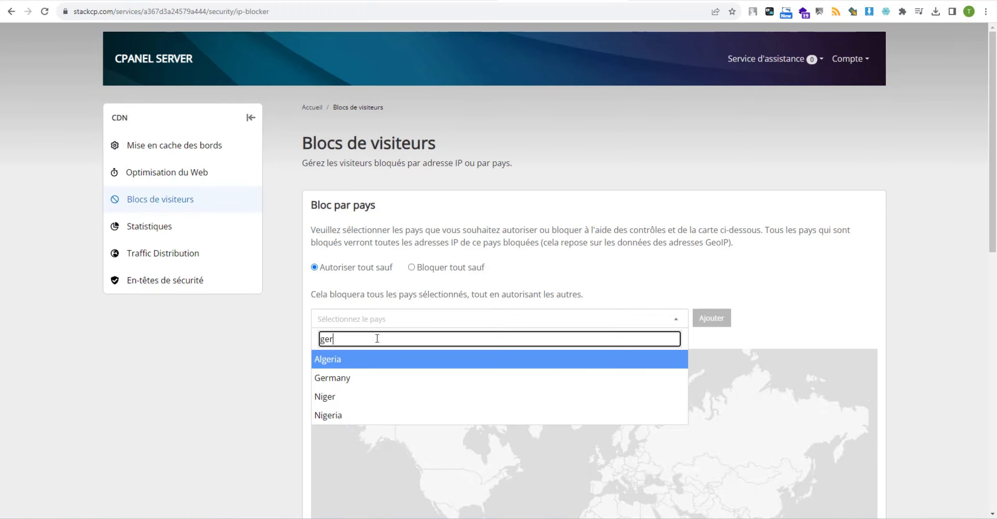
left_click(361, 380)
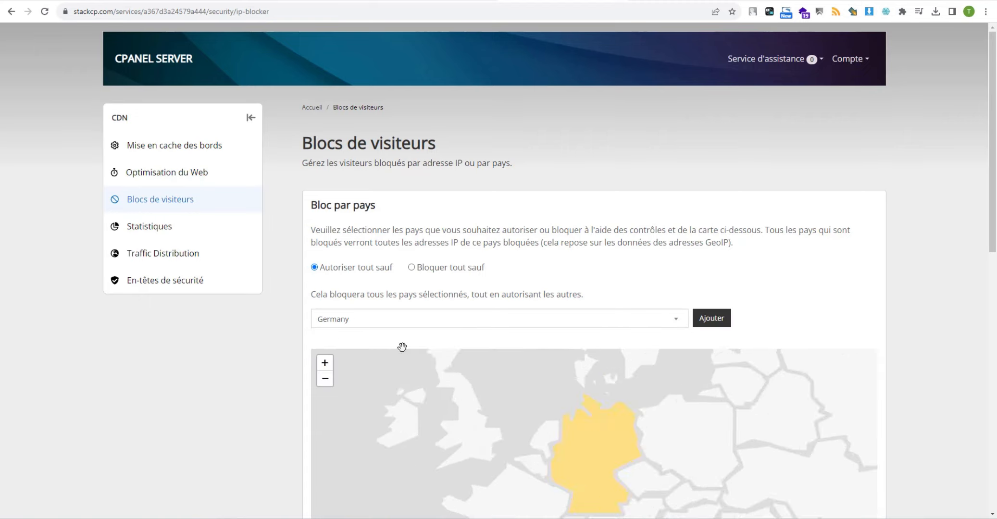
left_click(720, 320)
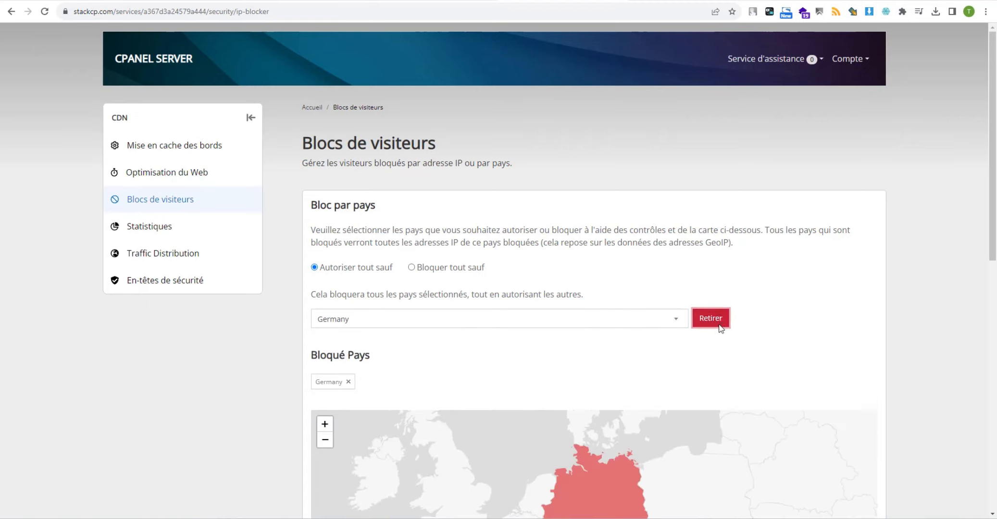
scroll(808, 377, "down", 7)
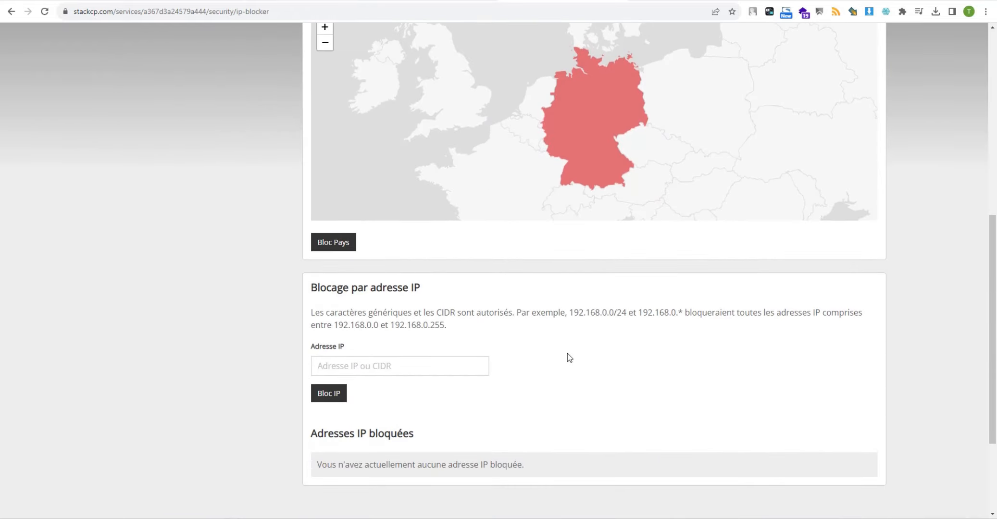
left_click(340, 243)
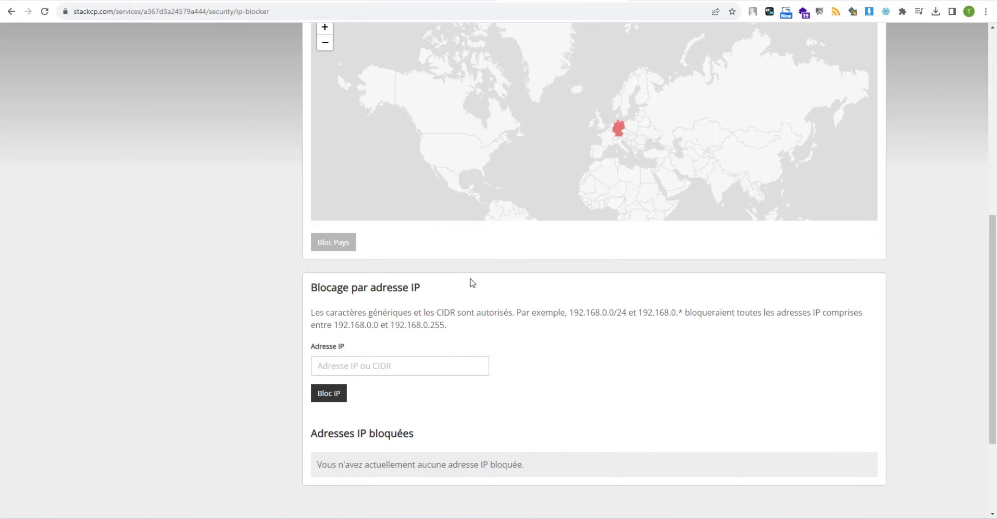
scroll(471, 279, "up", 3)
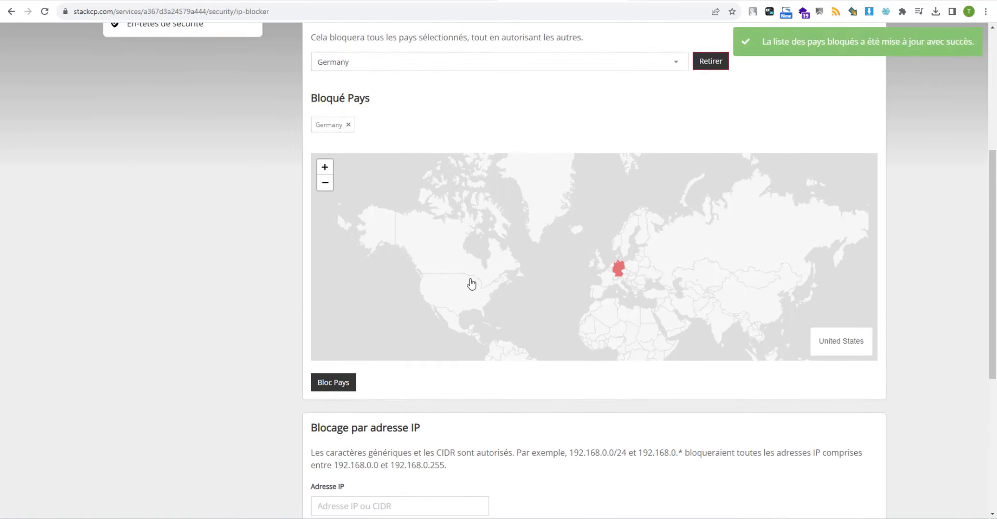